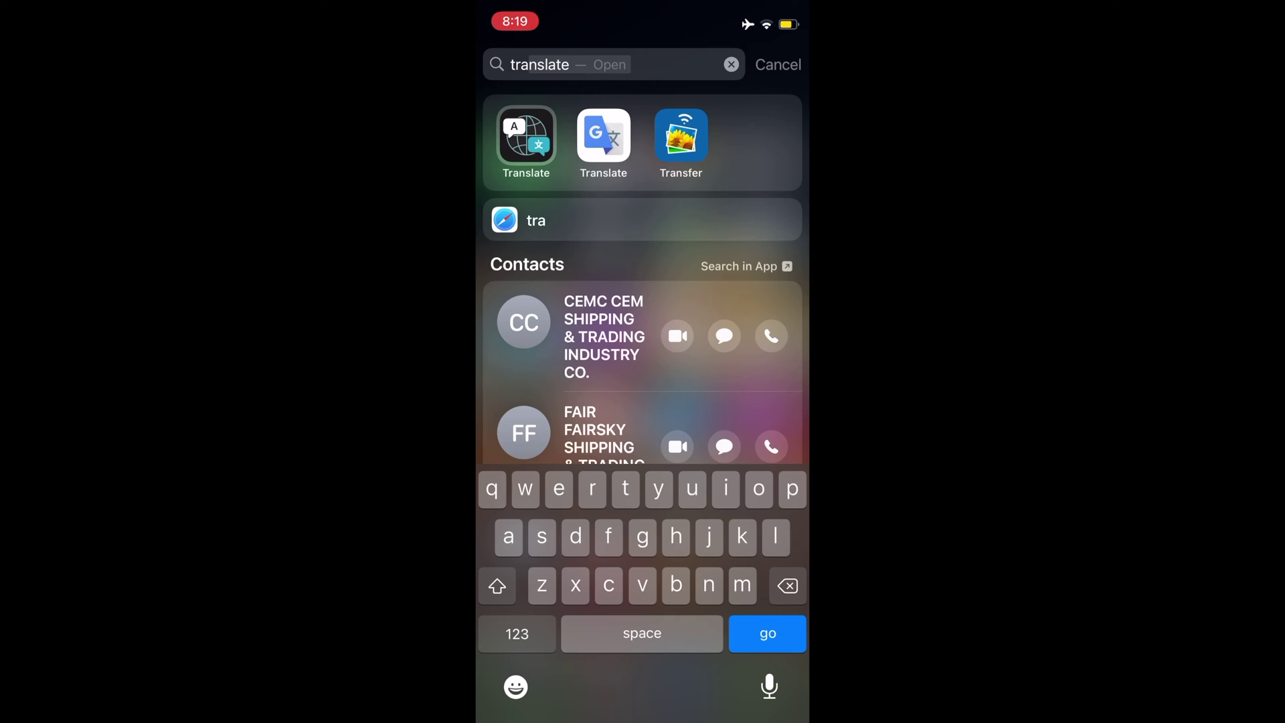
Step: Launch Translate from the Spotlight search for 'translate'
{"action": "key", "text": "Return"}
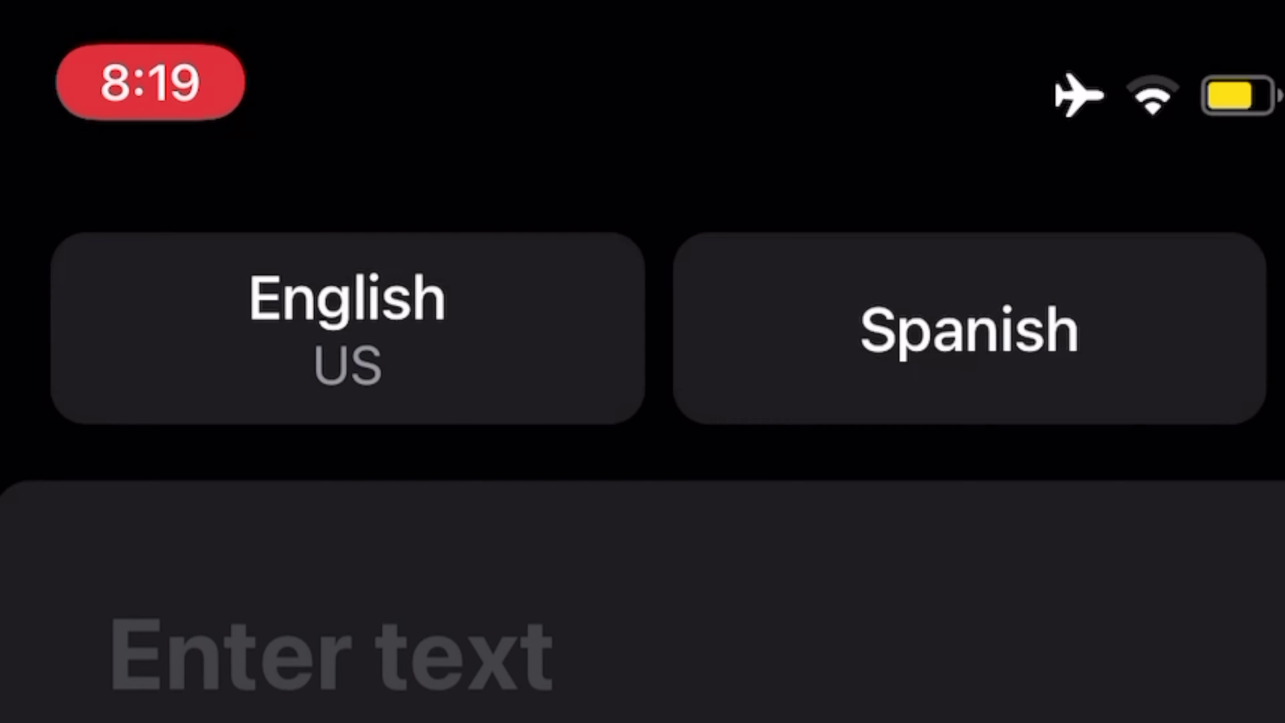
Step: Switch on Automatic Detection in the English (US)–Spanish language settings
{"action": "left_click", "coordinate": [348, 326]}
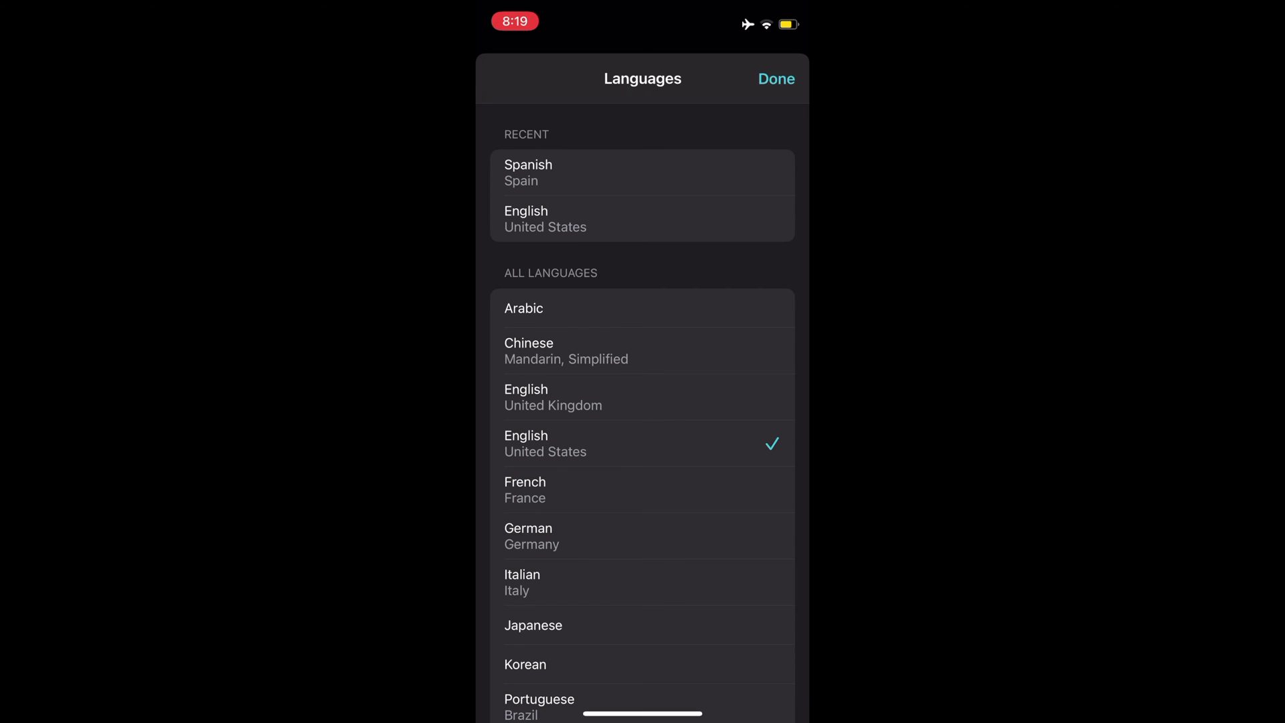
{"action": "scroll", "coordinate": [643, 412], "scroll_direction": "down", "scroll_amount": 5}
{"action": "scroll", "coordinate": [643, 413], "scroll_direction": "down", "scroll_amount": 5}
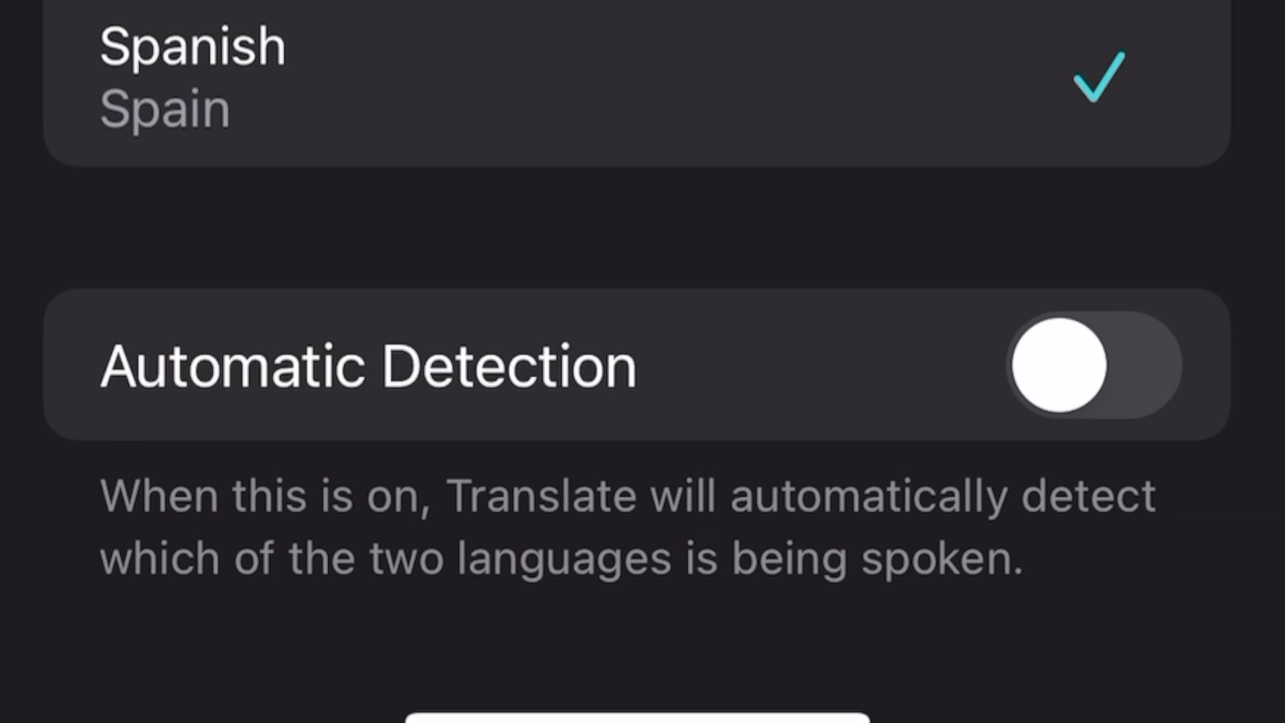
{"action": "left_click", "coordinate": [1095, 364]}
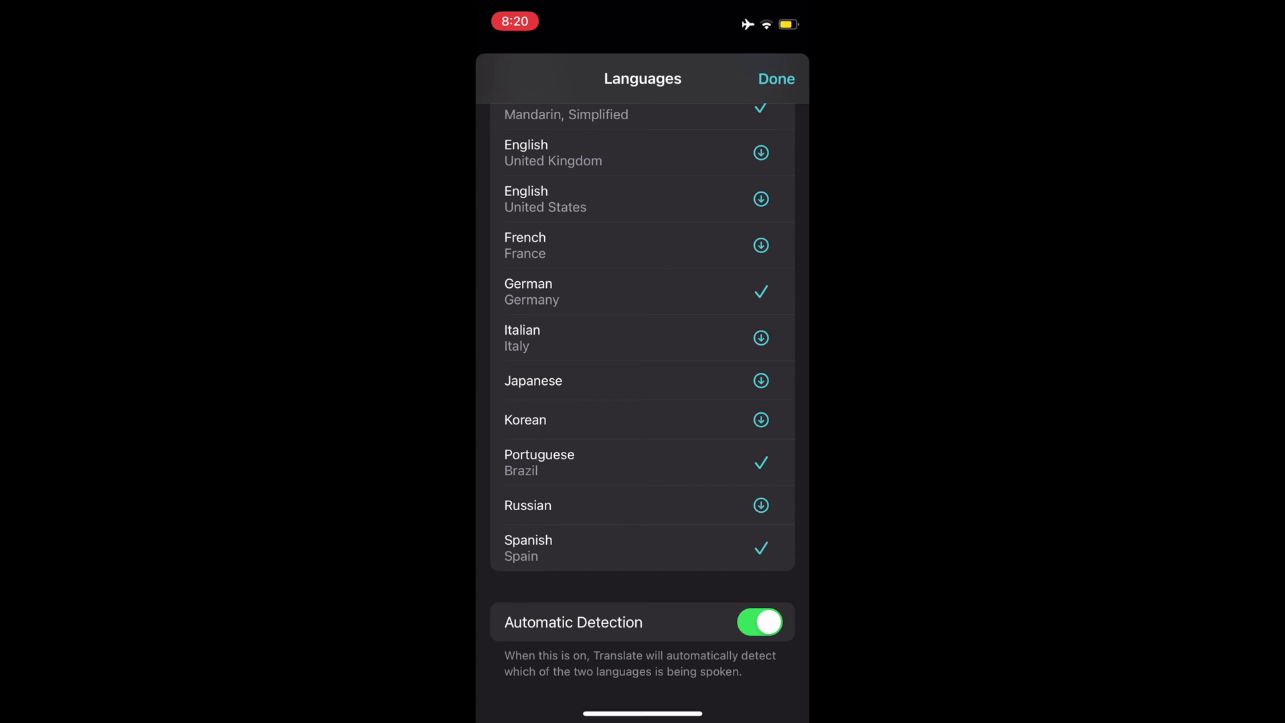
{"action": "left_click", "coordinate": [777, 78]}
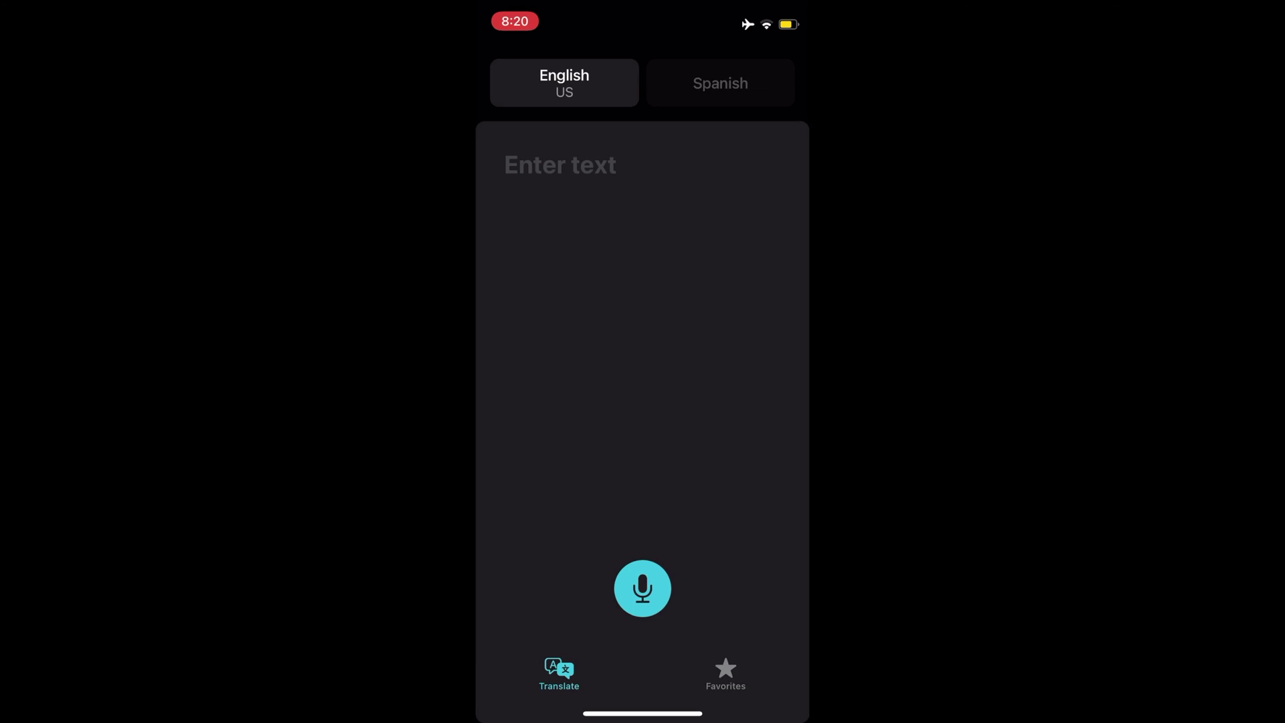
Step: Re-enable Automatic Detection in the language settings and return to translating
{"action": "left_click", "coordinate": [565, 82]}
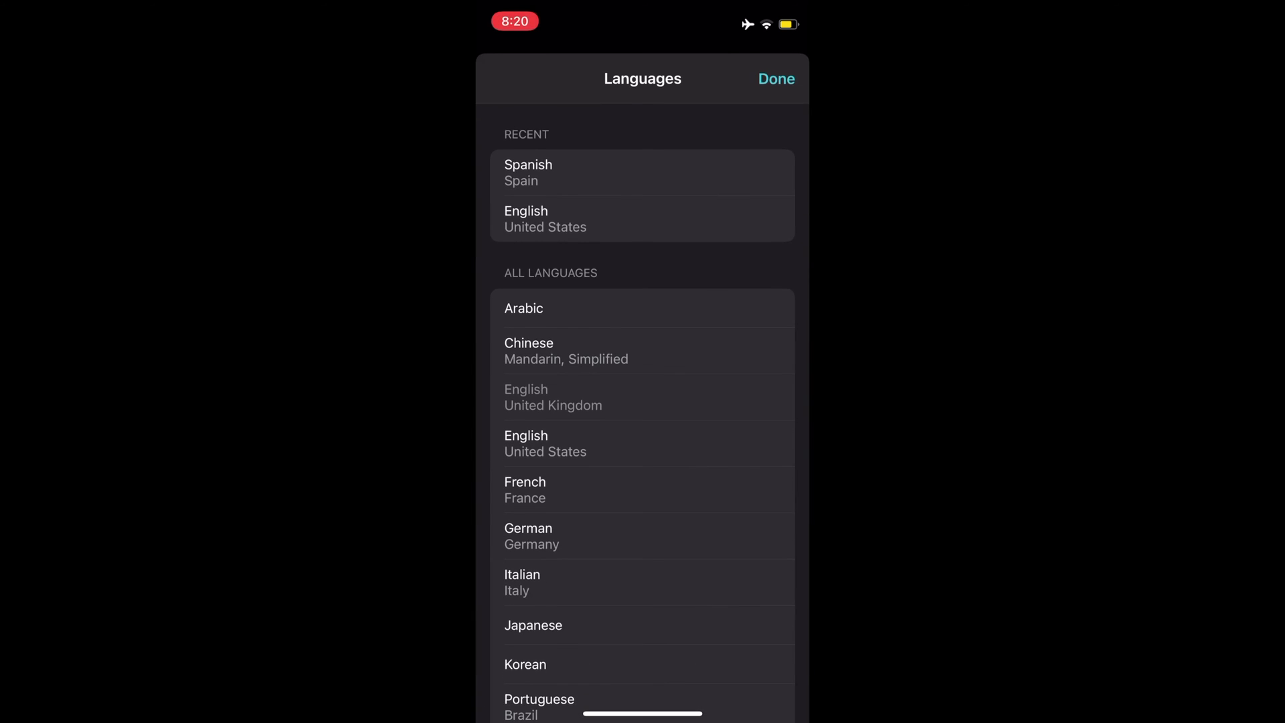
{"action": "scroll", "coordinate": [643, 401], "scroll_direction": "down", "scroll_amount": 10}
{"action": "scroll", "coordinate": [644, 402], "scroll_direction": "down", "scroll_amount": 5}
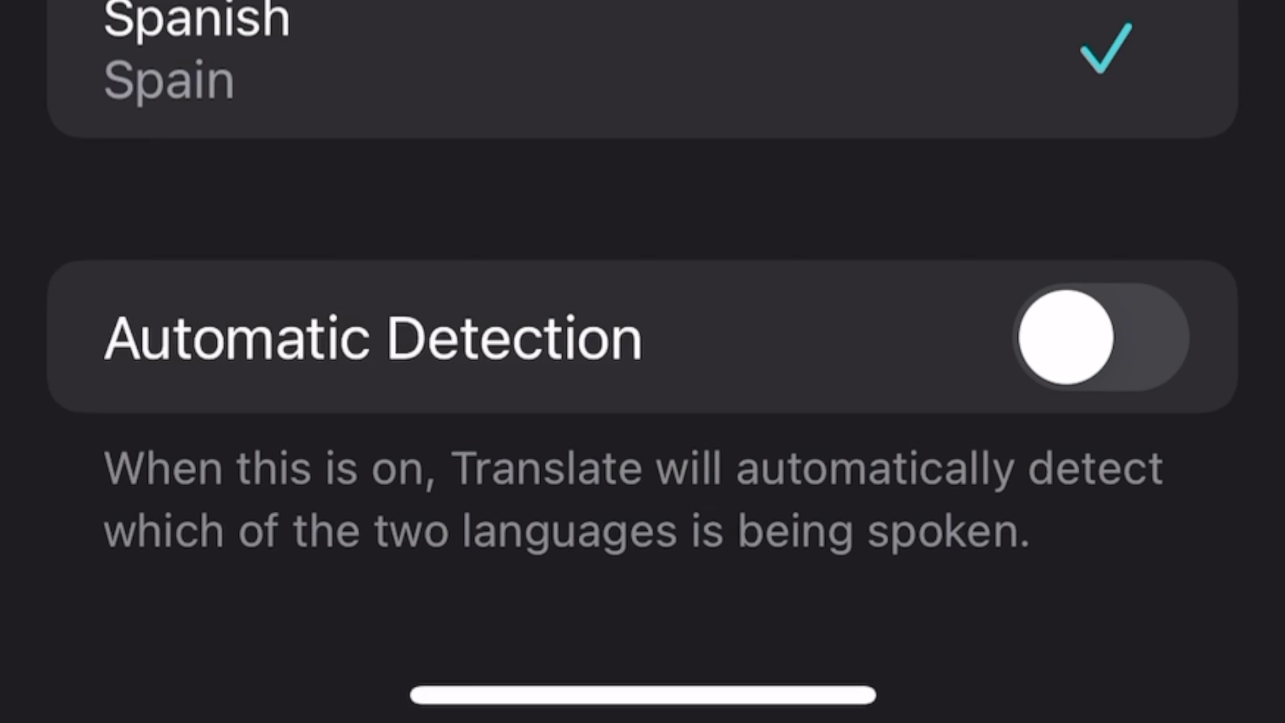
{"action": "left_click", "coordinate": [1102, 338]}
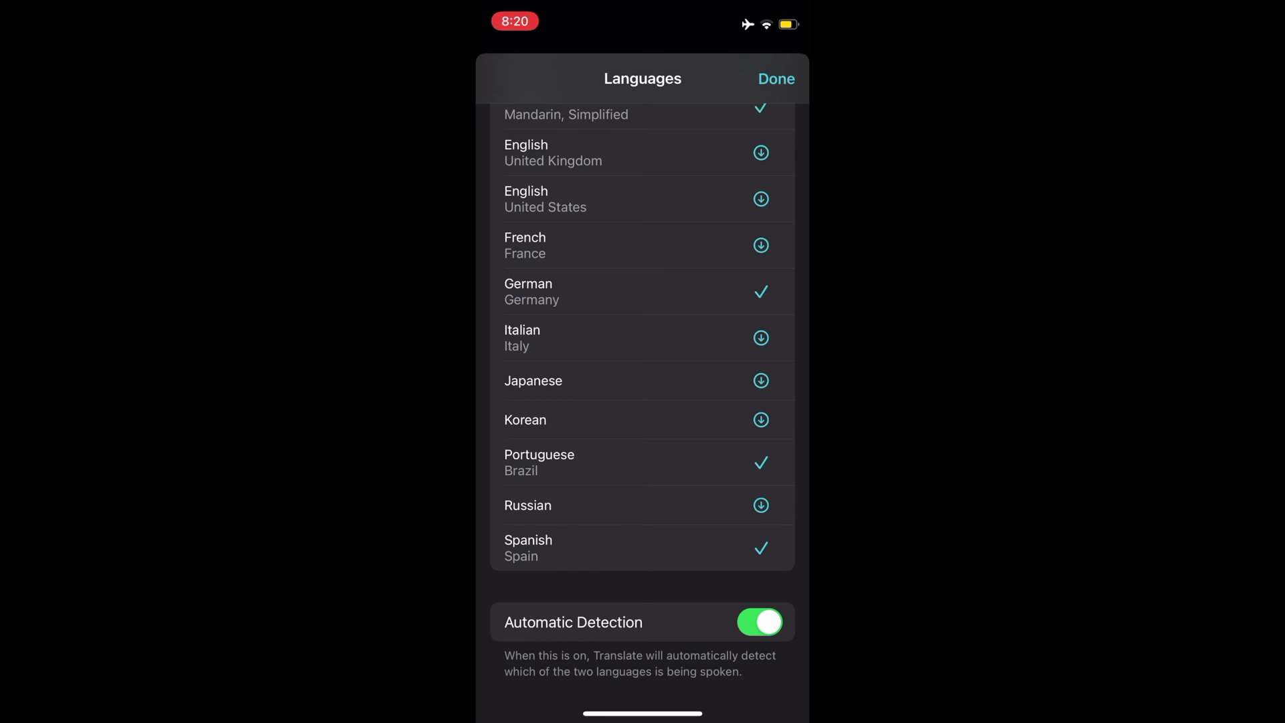
{"action": "left_click", "coordinate": [777, 78]}
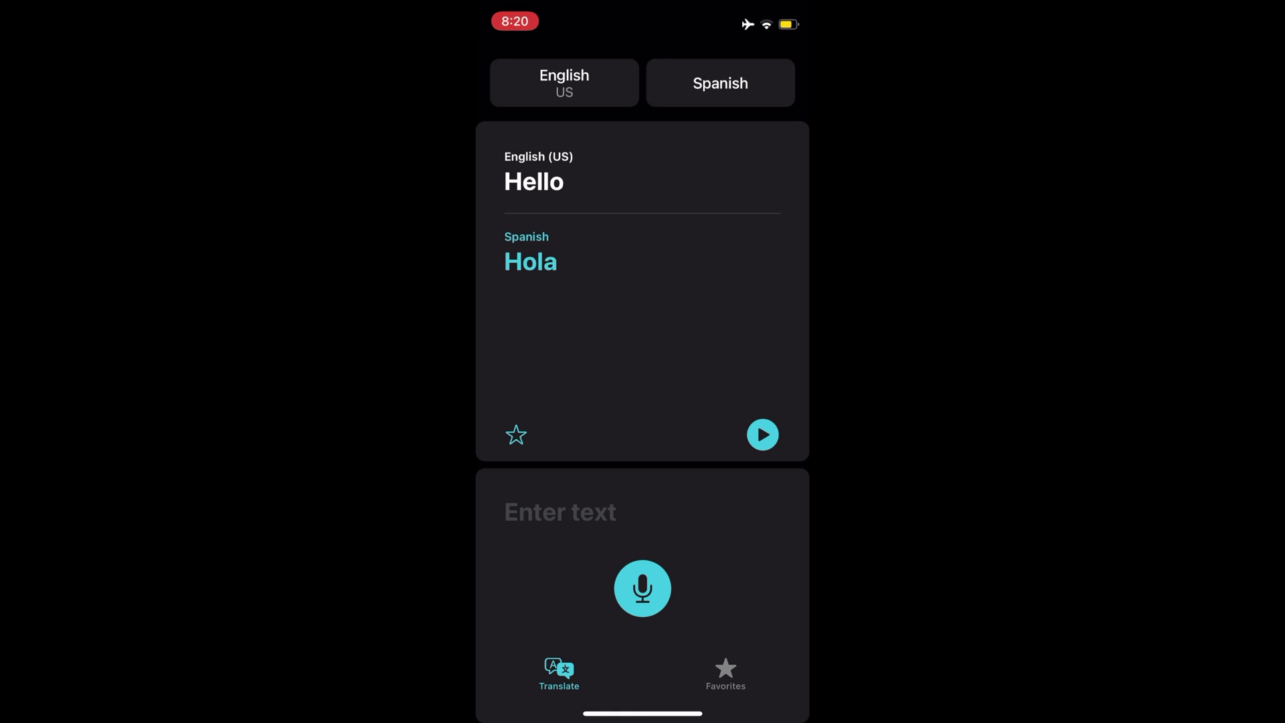
Step: Open the app switcher with the 'Hello' to 'Hola' translation showing
{"action": "left_click_drag", "start_coordinate": [643, 713], "coordinate": [644, 452]}
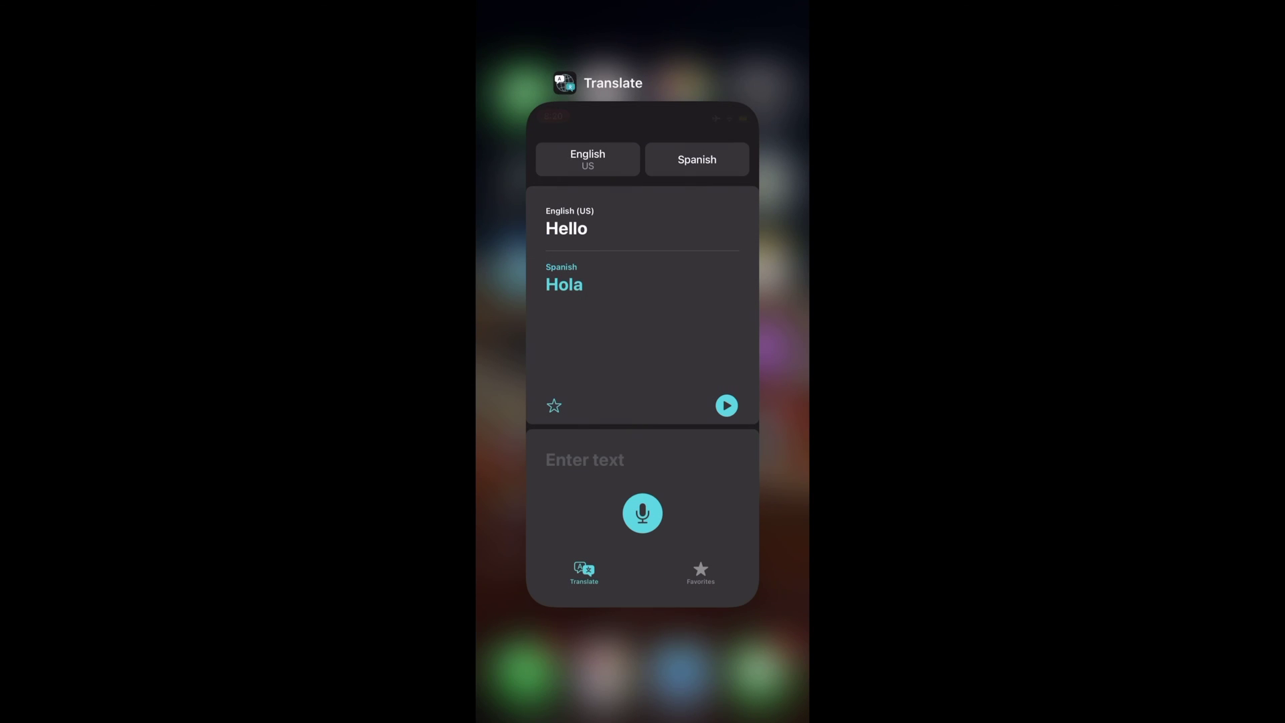
Step: Swipe the Translate card away to reach the home screen
{"action": "left_click_drag", "start_coordinate": [643, 352], "coordinate": [644, 40]}
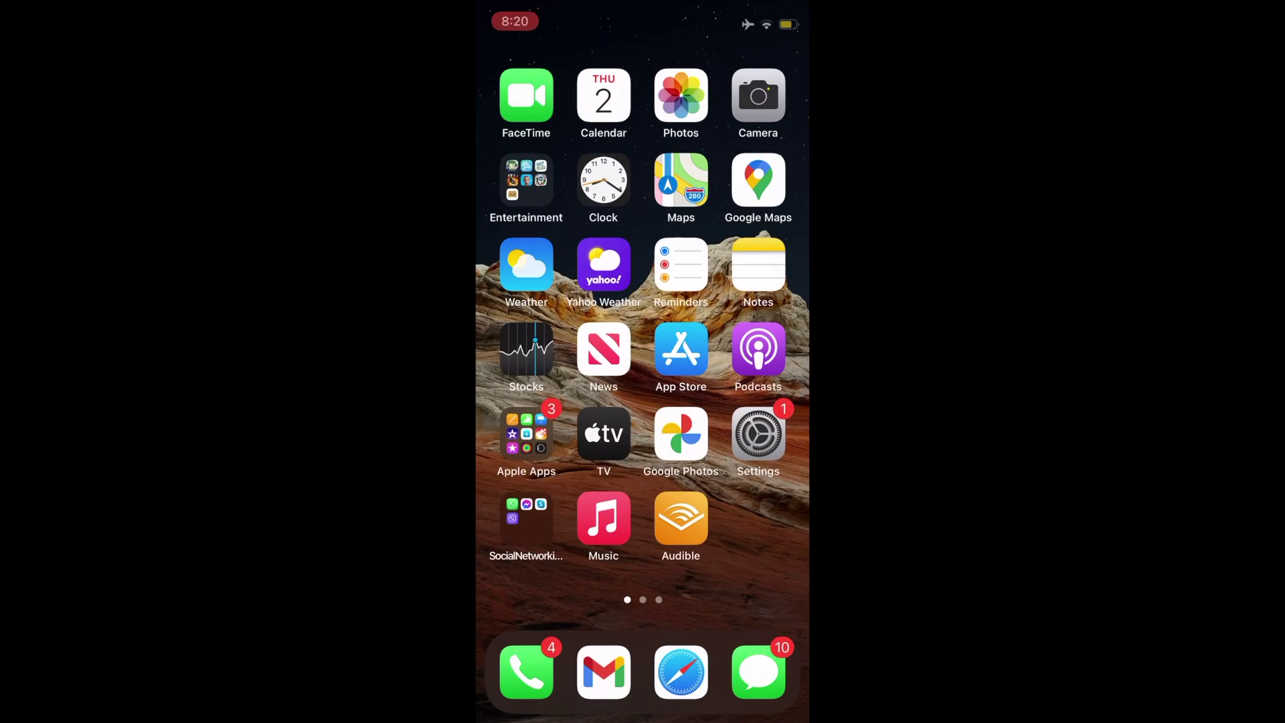